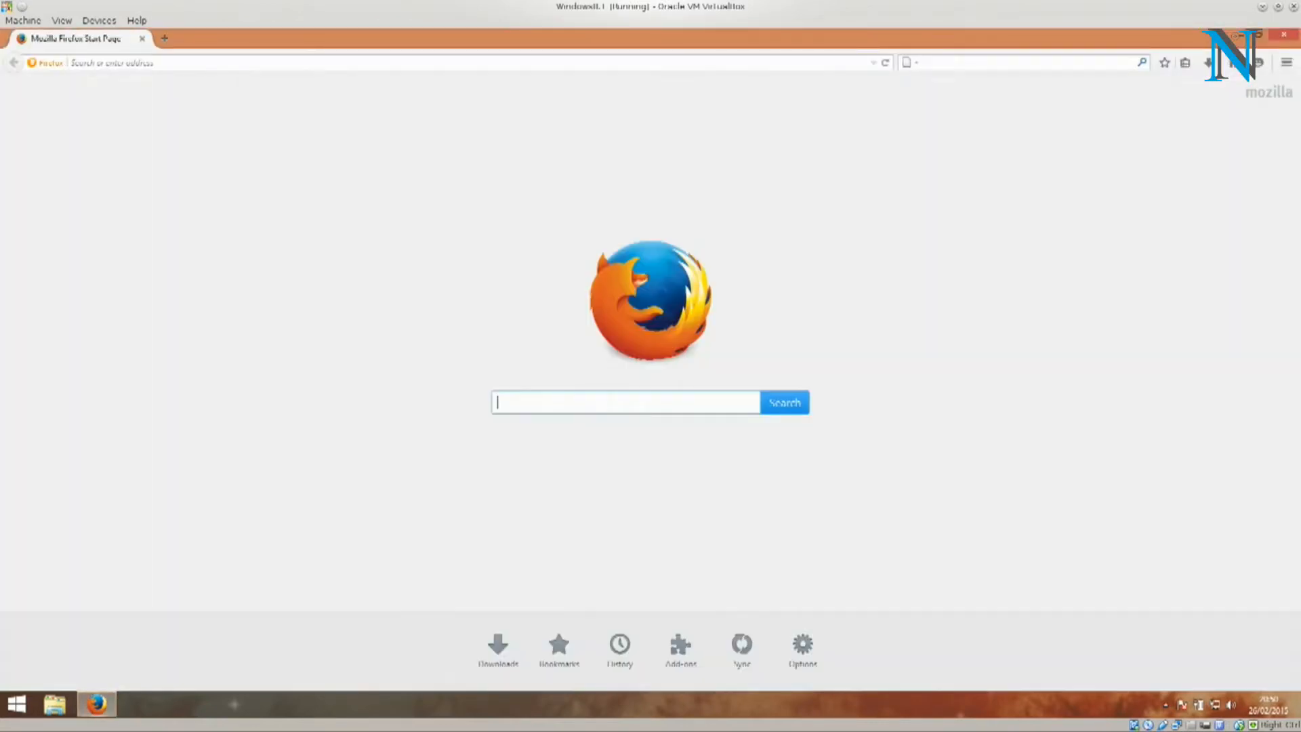
Search the web for virtualbox.
type("vir")
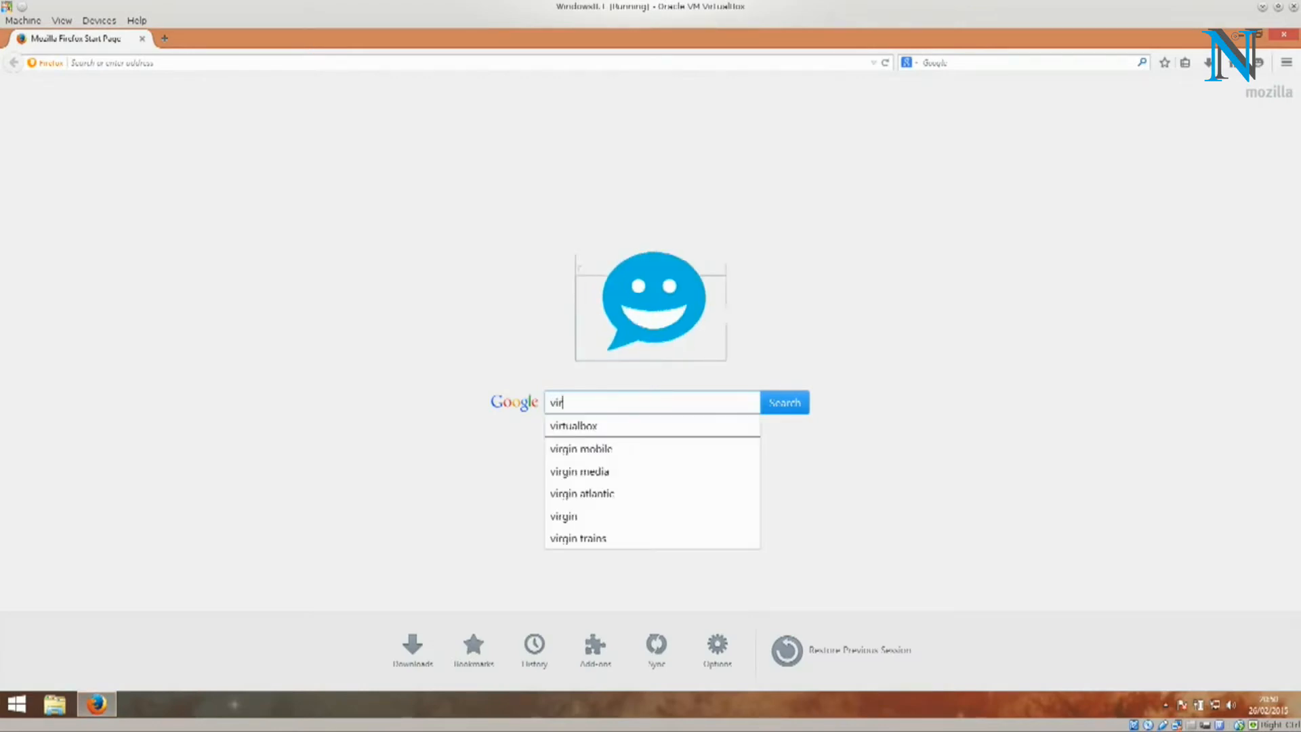
type("tualbox")
key("Return")
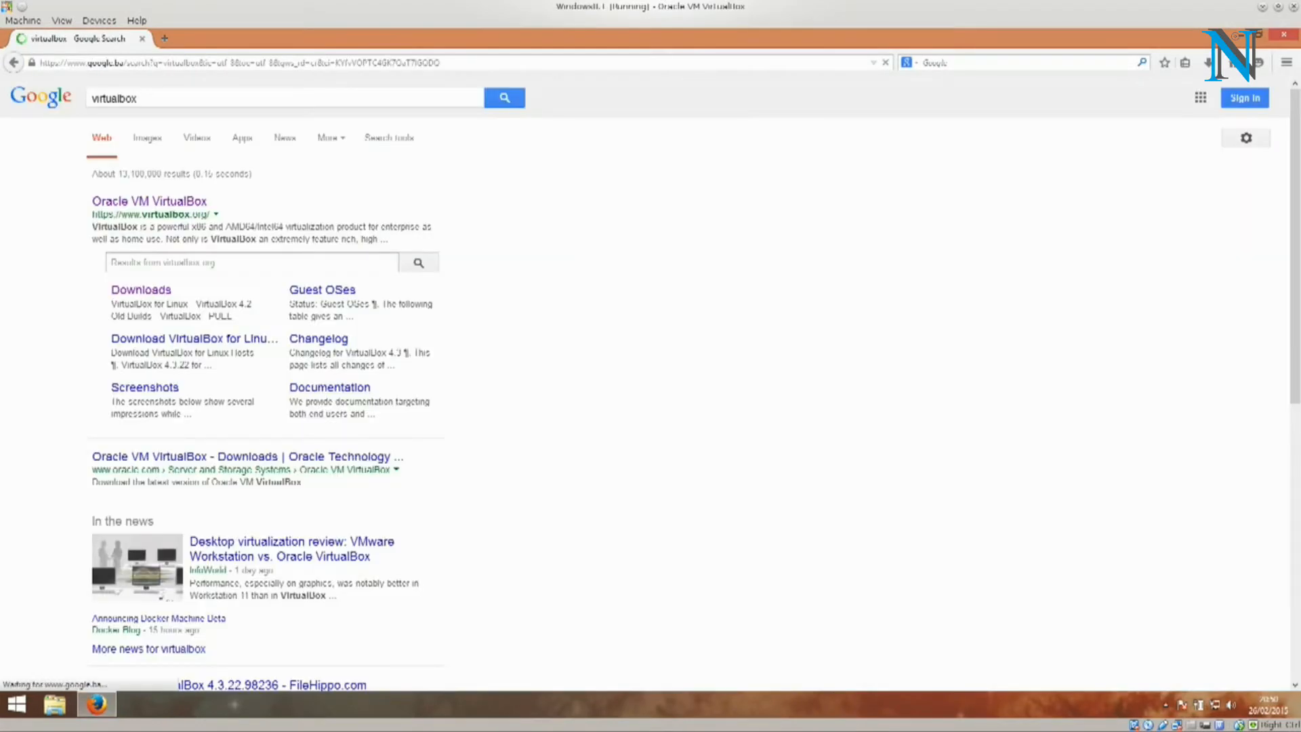
Open the Downloads page of the Oracle VM VirtualBox site, request the 4.3.22 installer for Windows hosts, and cancel saving the file.
left_click(149, 201)
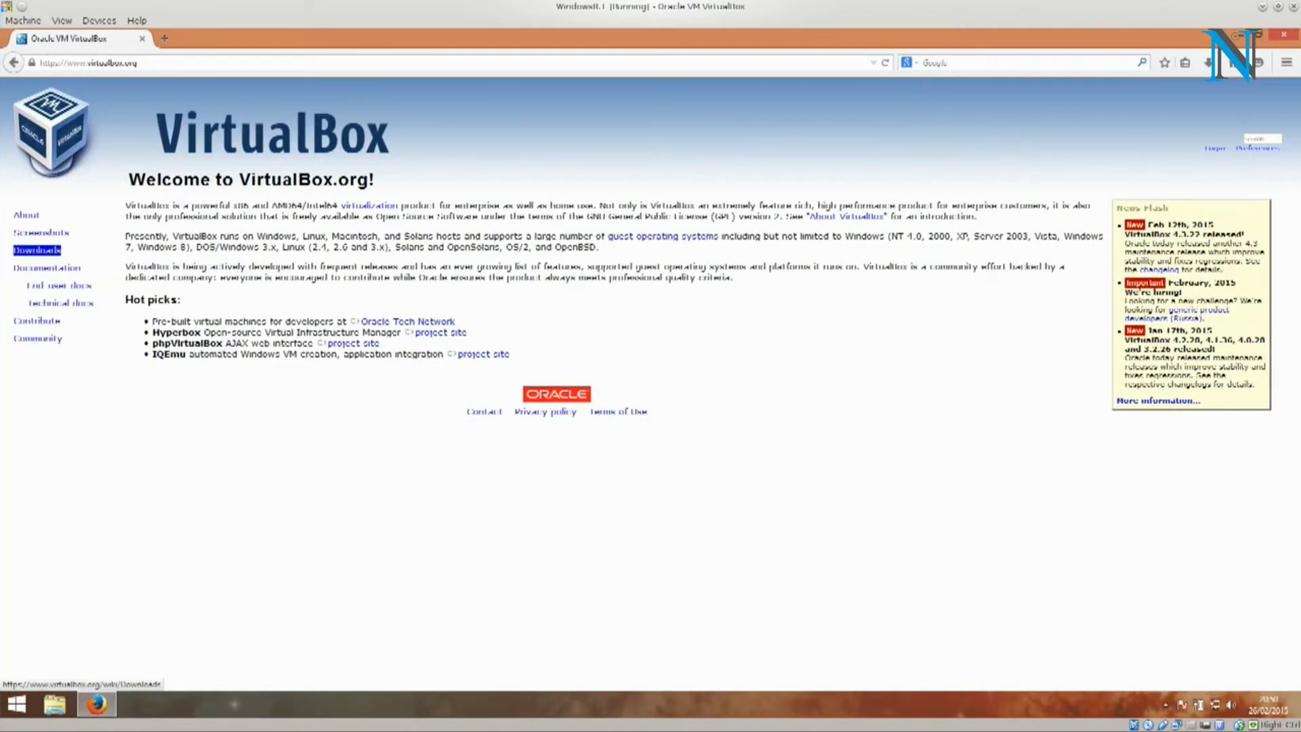
left_click(38, 250)
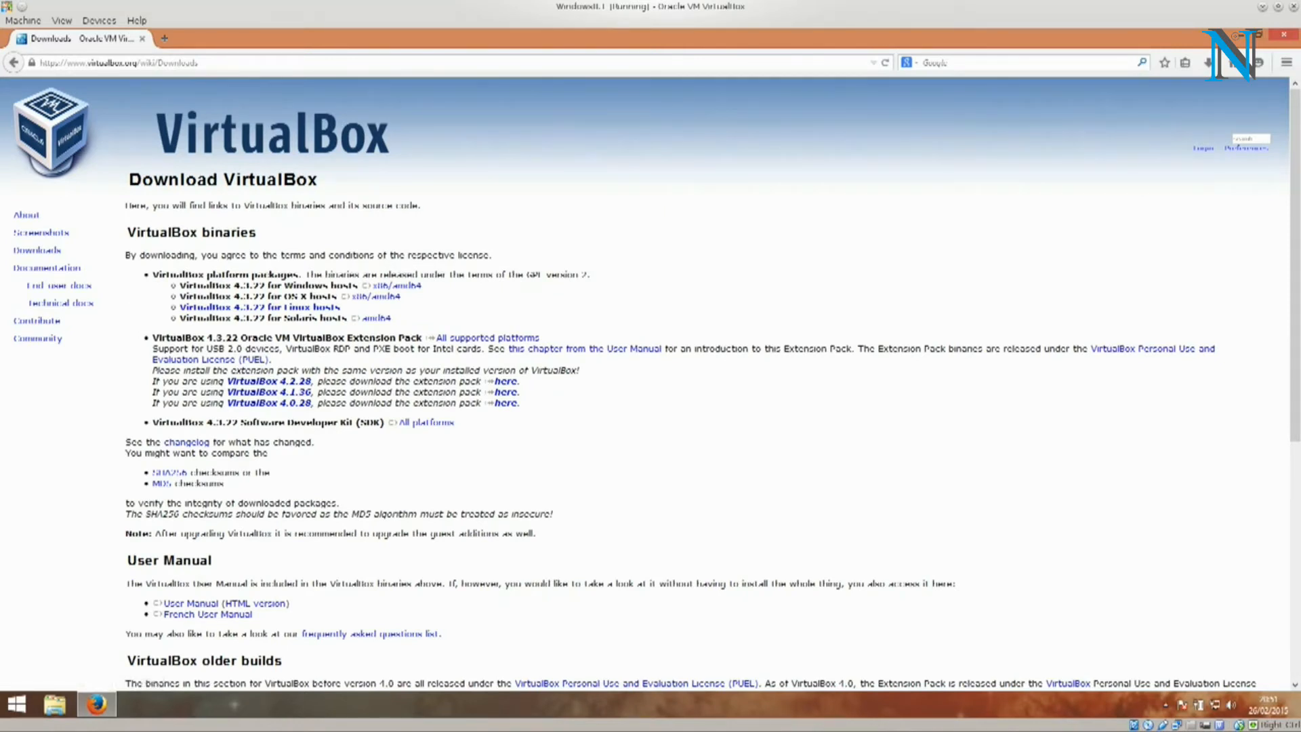
left_click(397, 286)
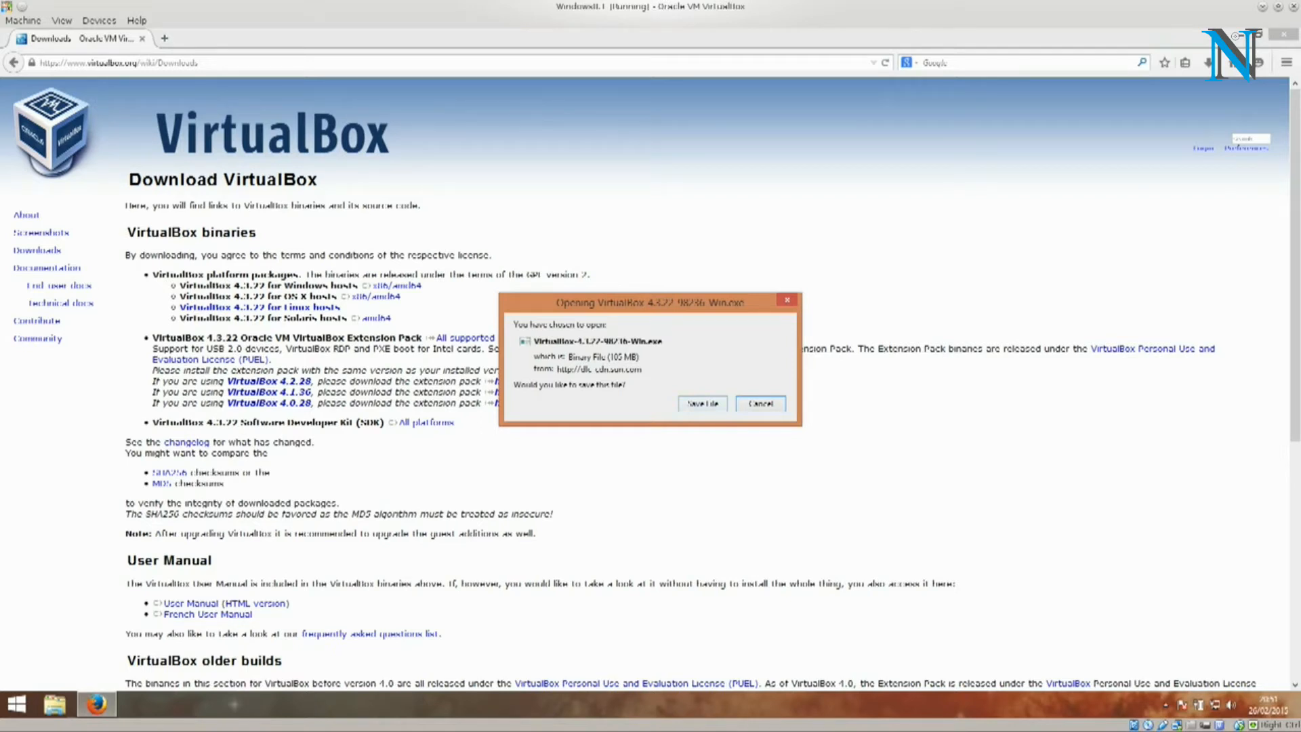
left_click(761, 404)
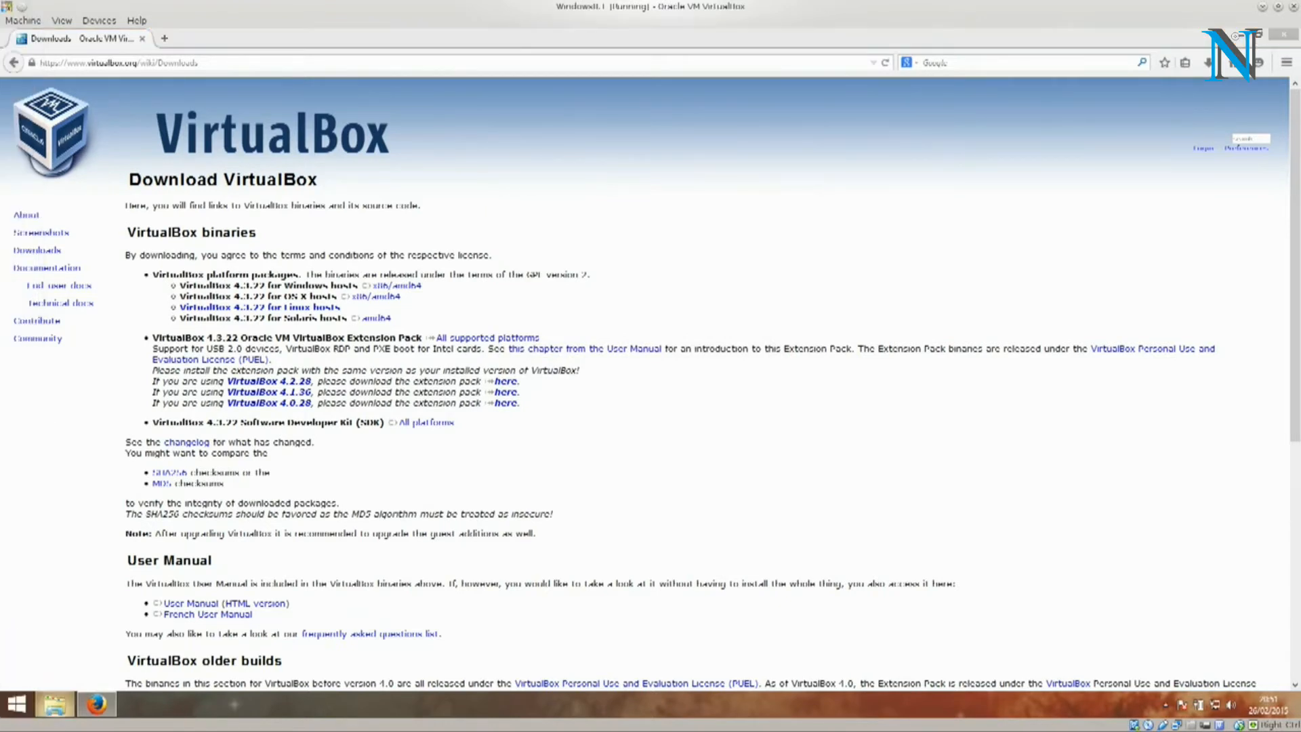
Run the VirtualBox 4.3.22 Windows installer from the Downloads folder and allow it past the security warning.
left_click(54, 705)
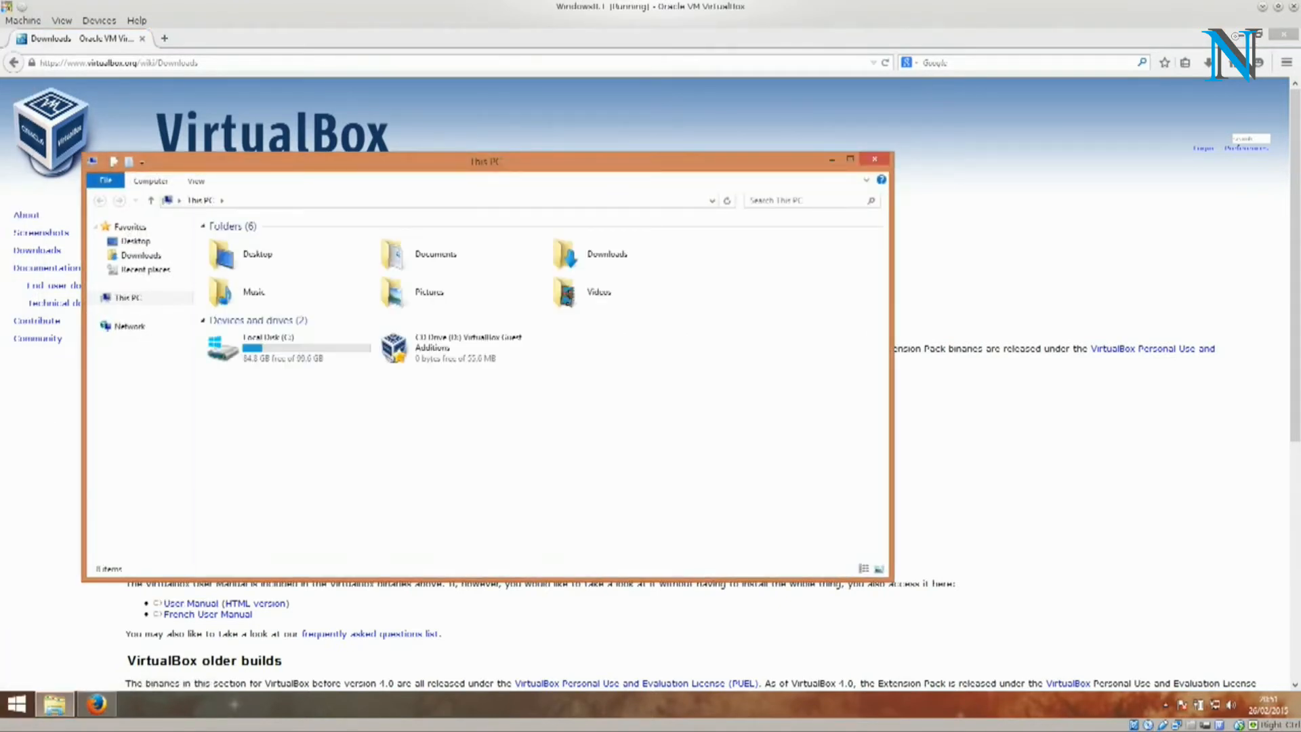
left_click(141, 255)
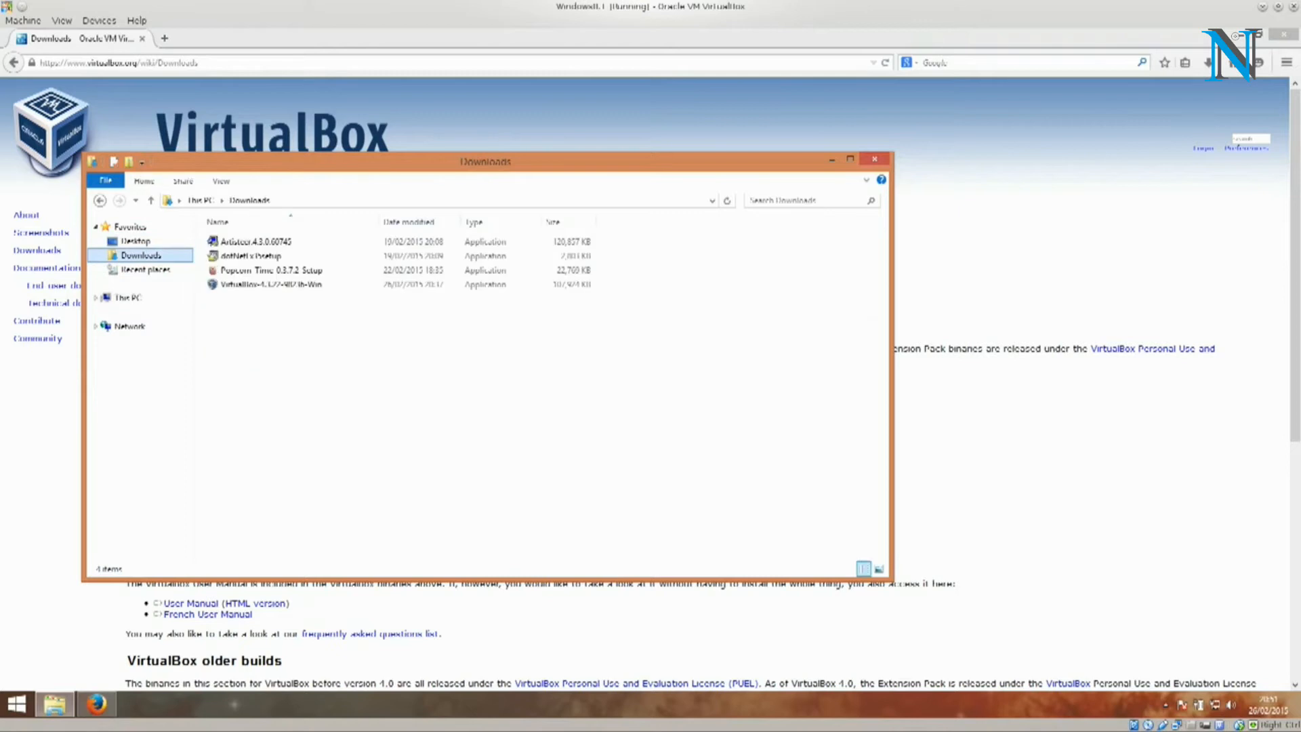
left_click(271, 284)
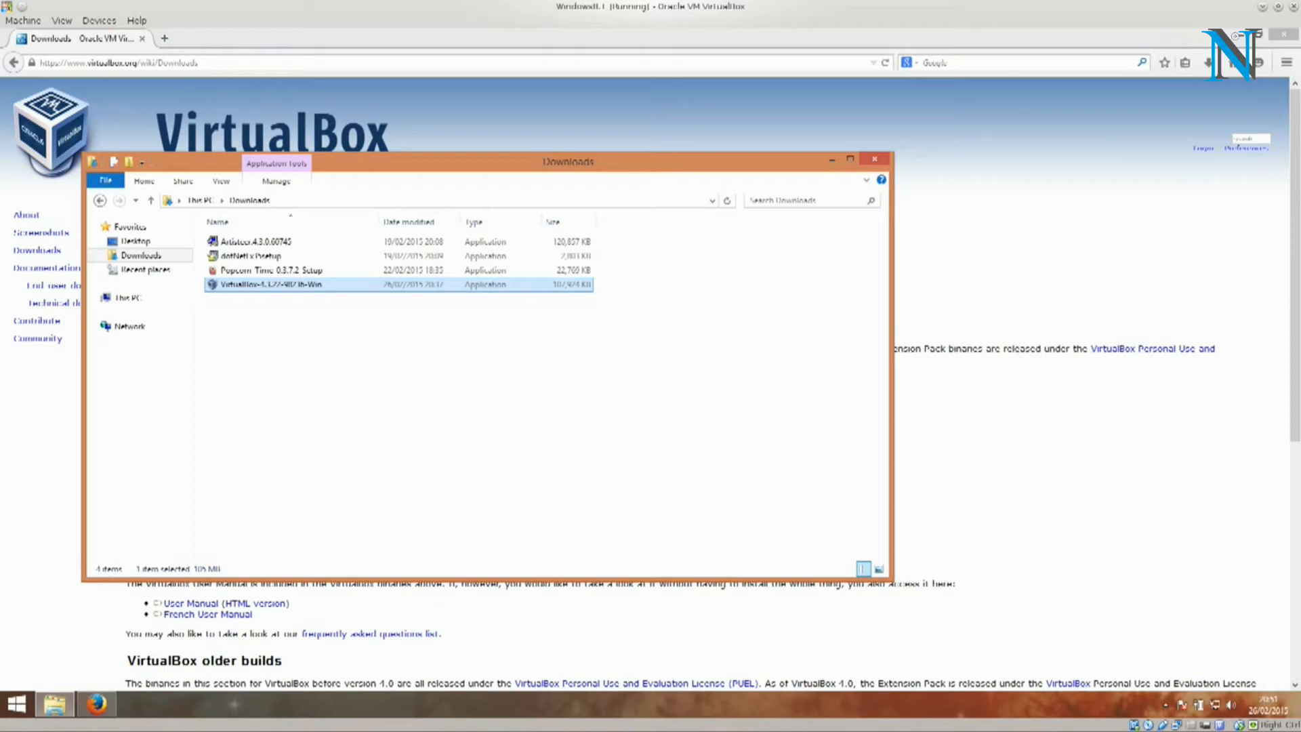
double_click(271, 285)
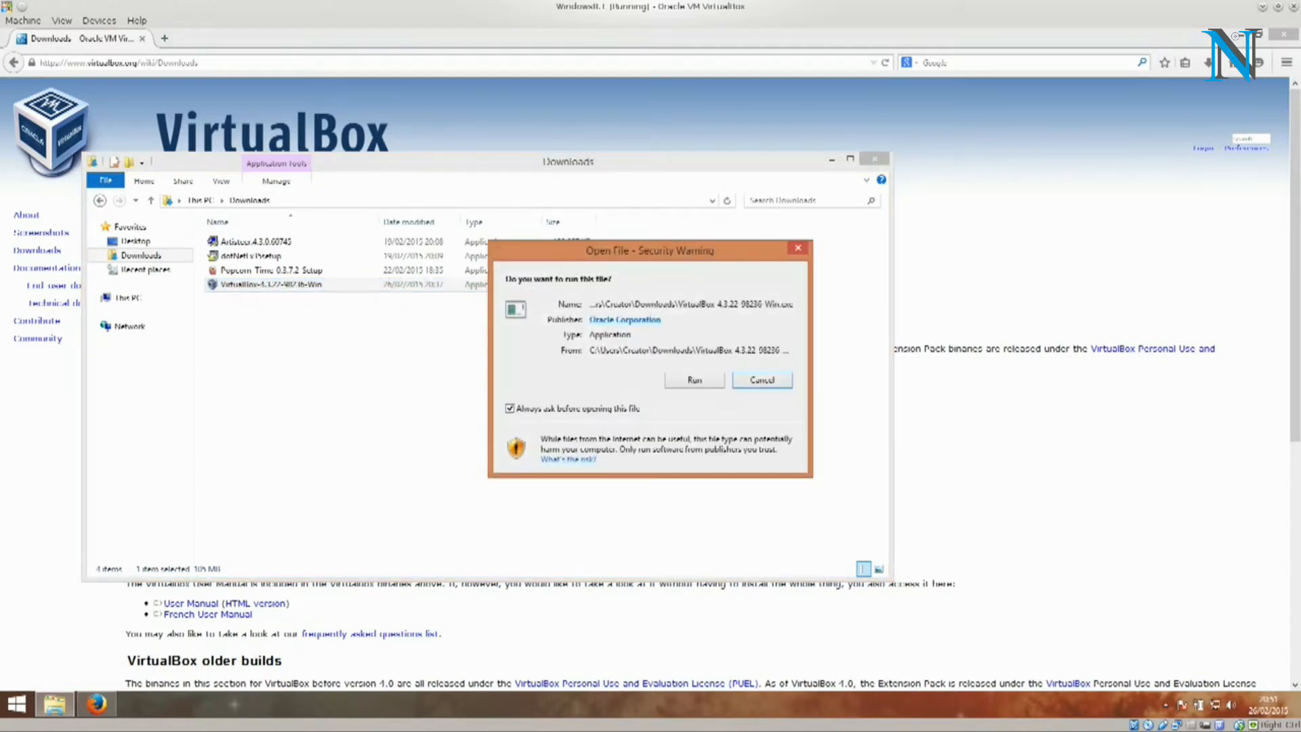
left_click(695, 380)
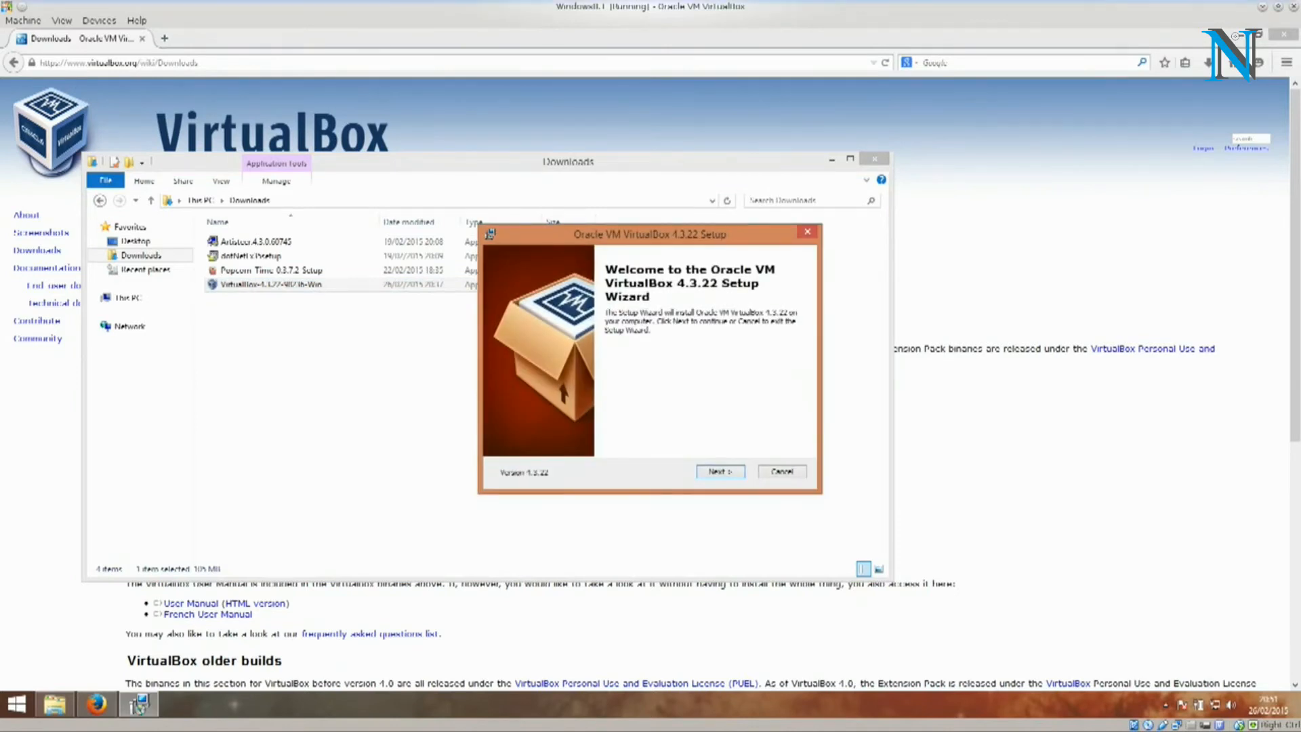
left_click(1278, 6)
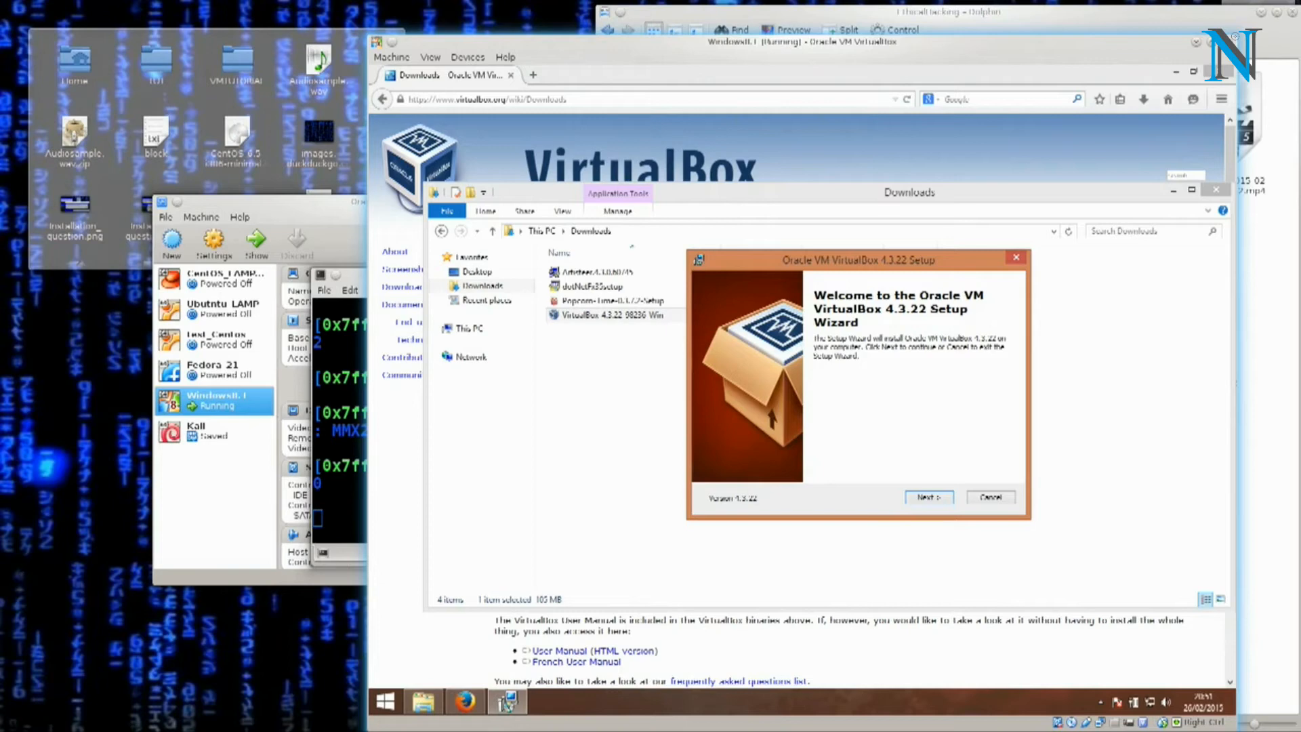
left_click_drag(802, 42, 691, 31)
double_click(691, 32)
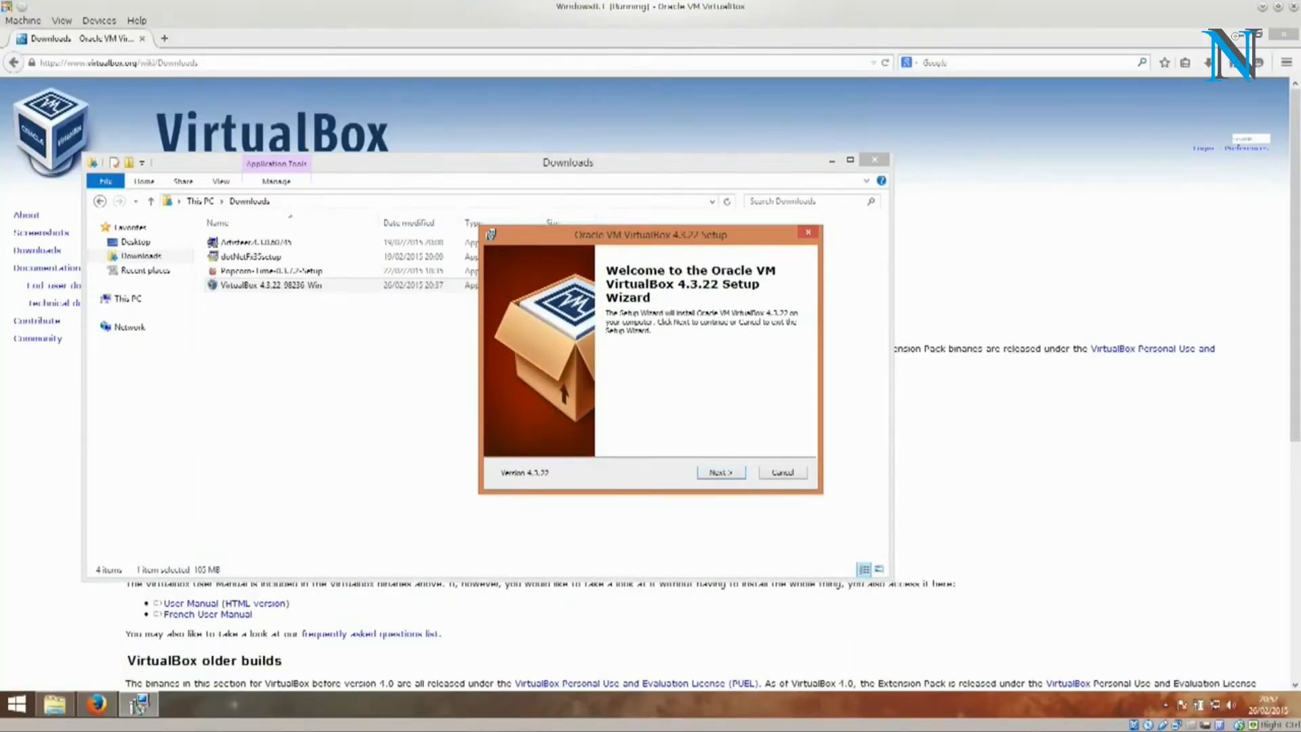
Proceed through the custom setup, keeping the default features and the install location C:\Program Files\Oracle\VirtualBox\.
key("Return")
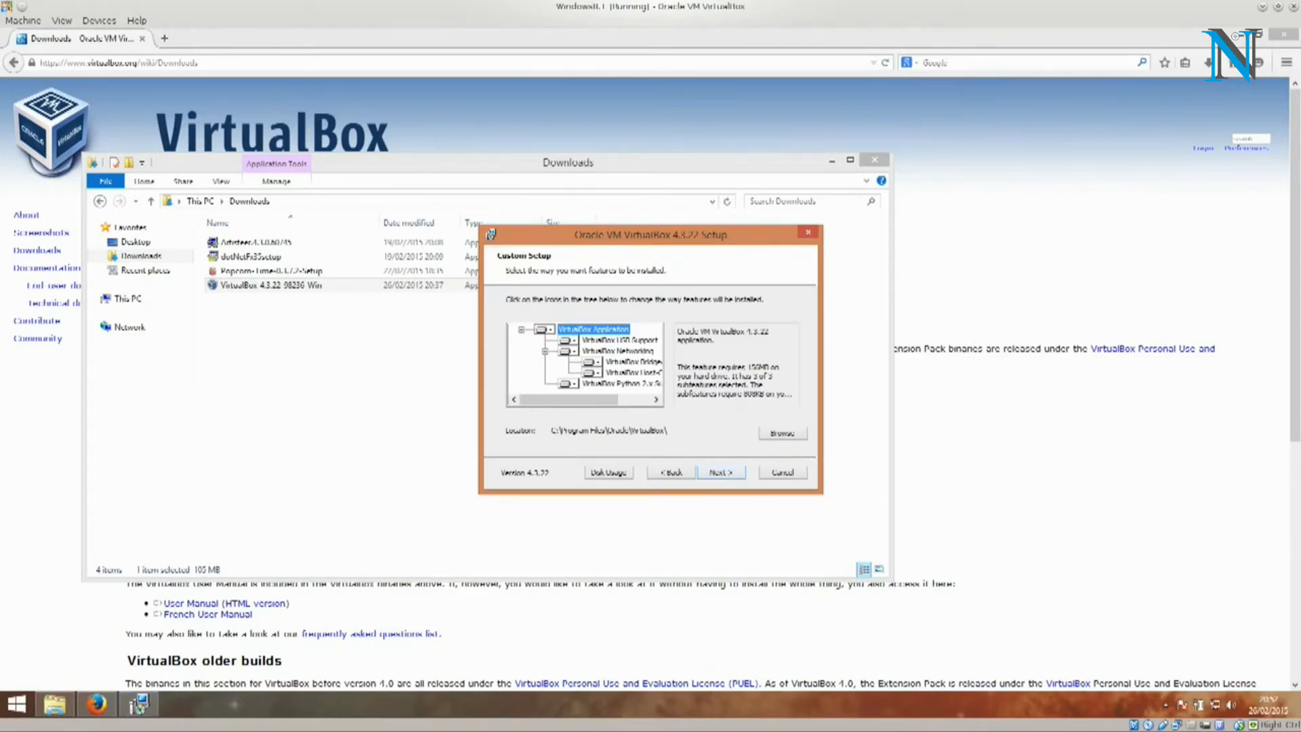
key("Tab")
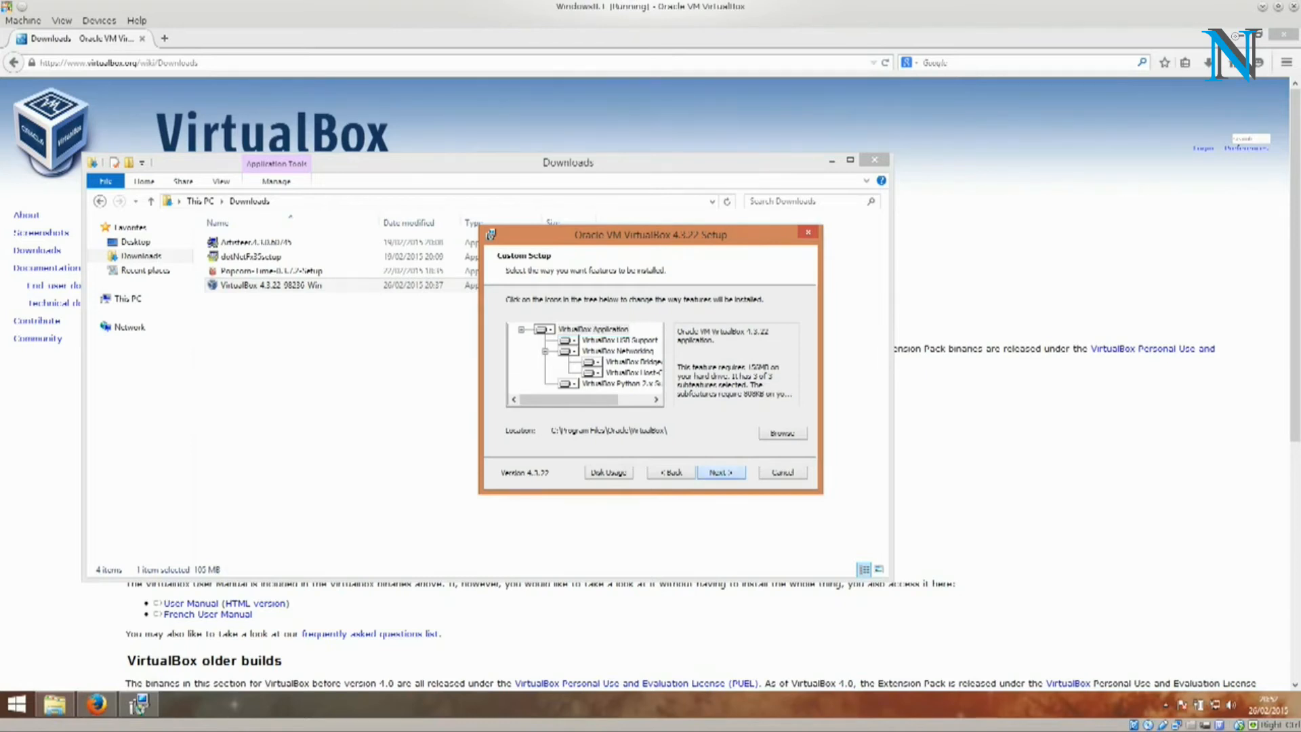
left_click(783, 433)
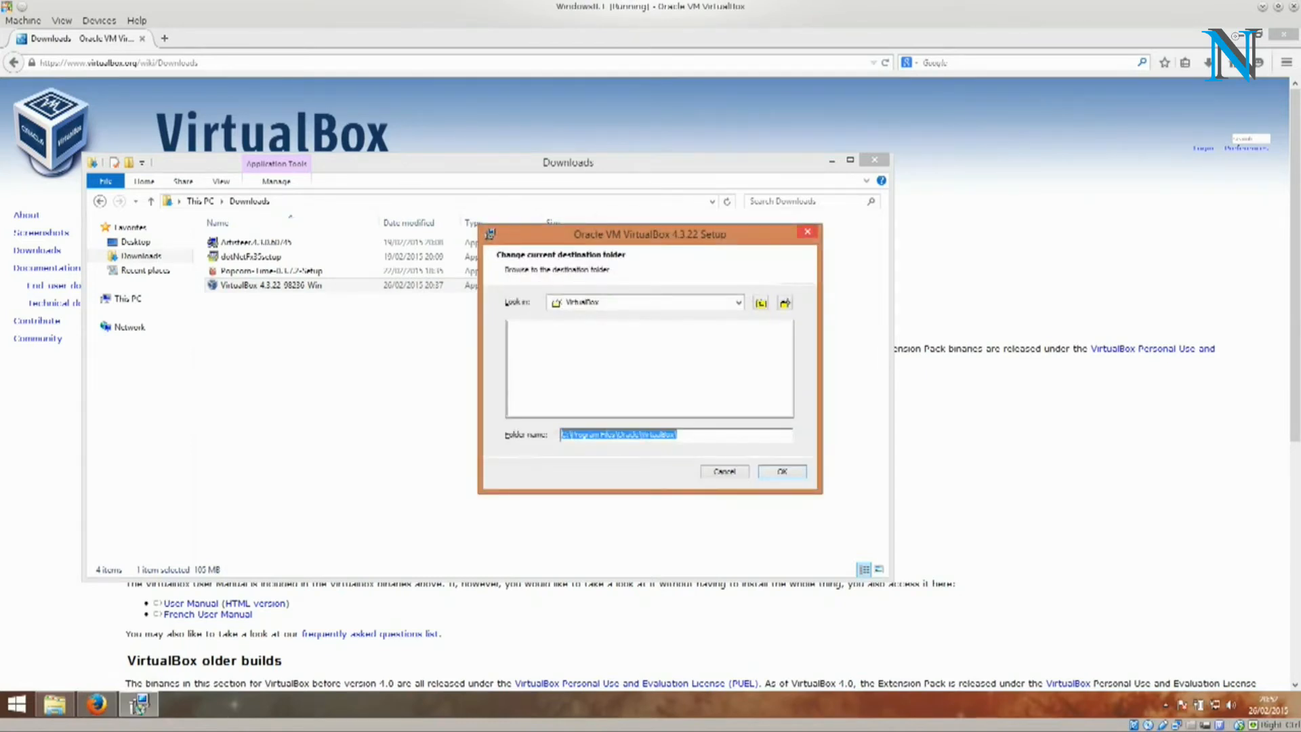
key("Return")
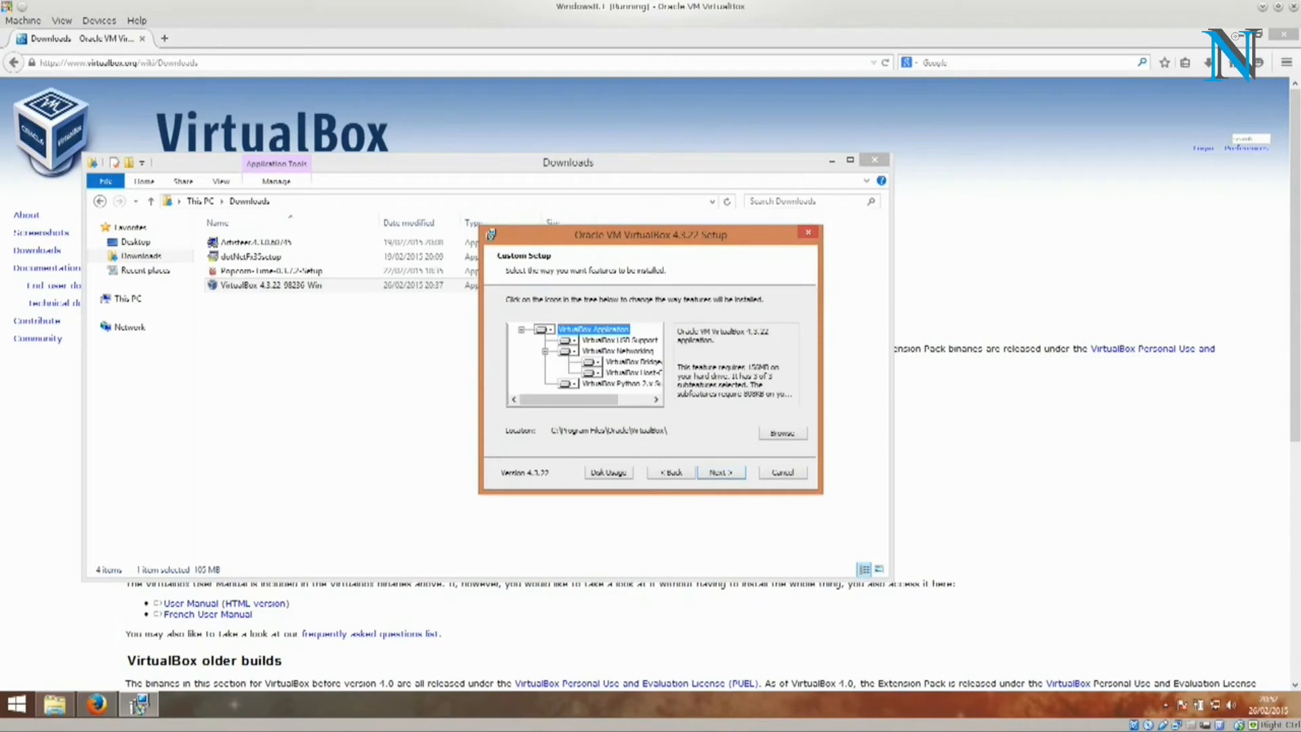
key("Return")
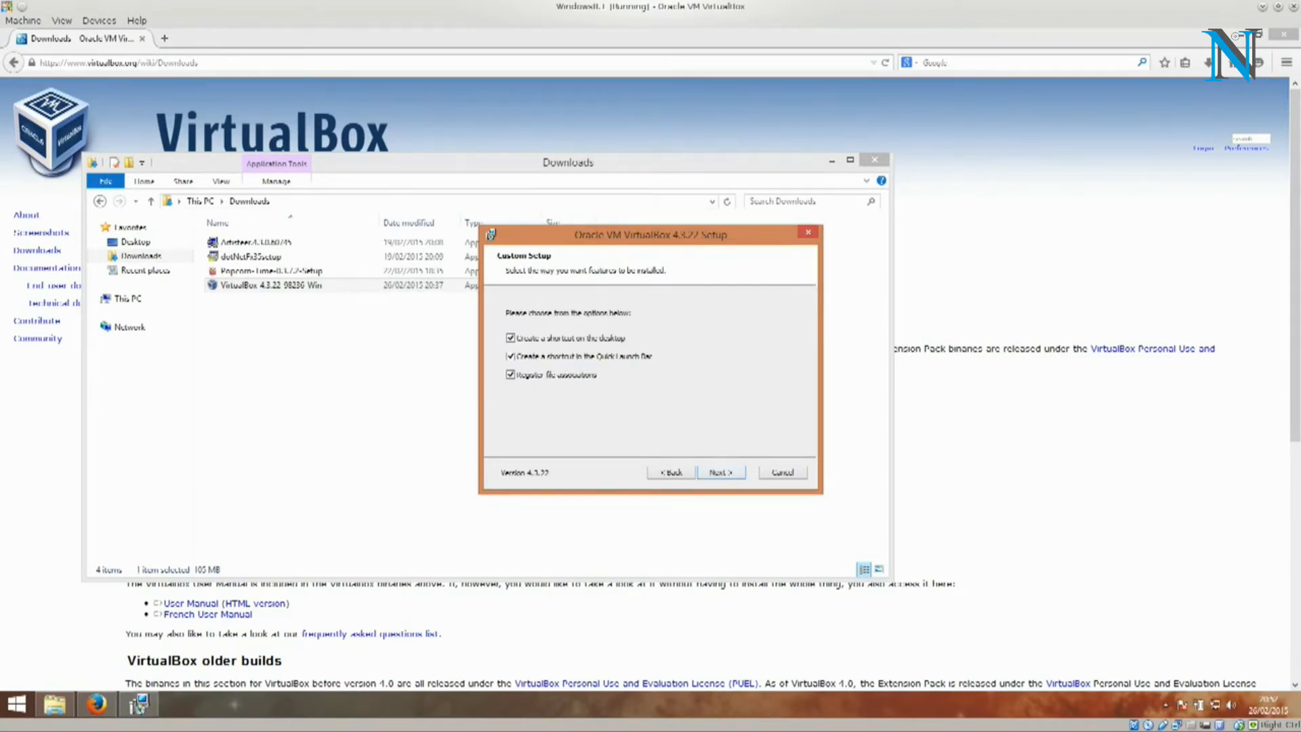
Keep all shortcut and file association options, accept the network interface reset, and install VirtualBox with administrator permission.
key("Return")
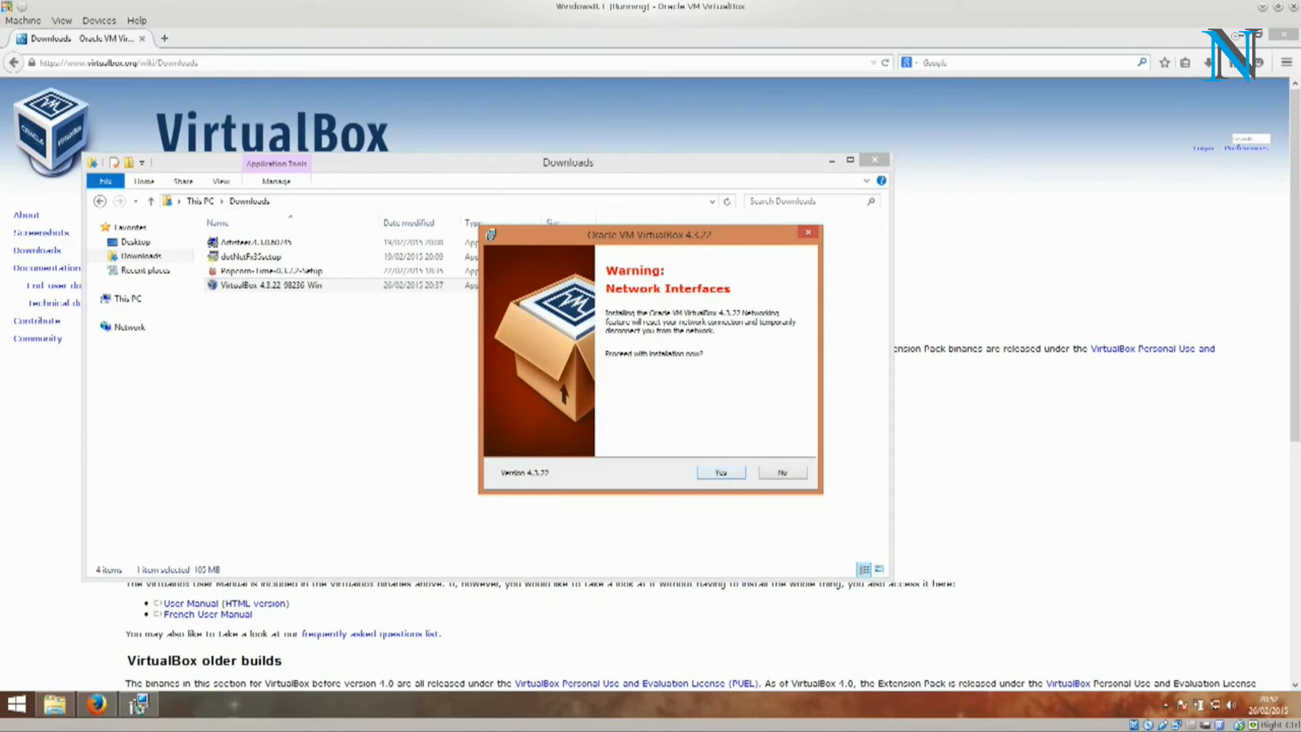
key("Return")
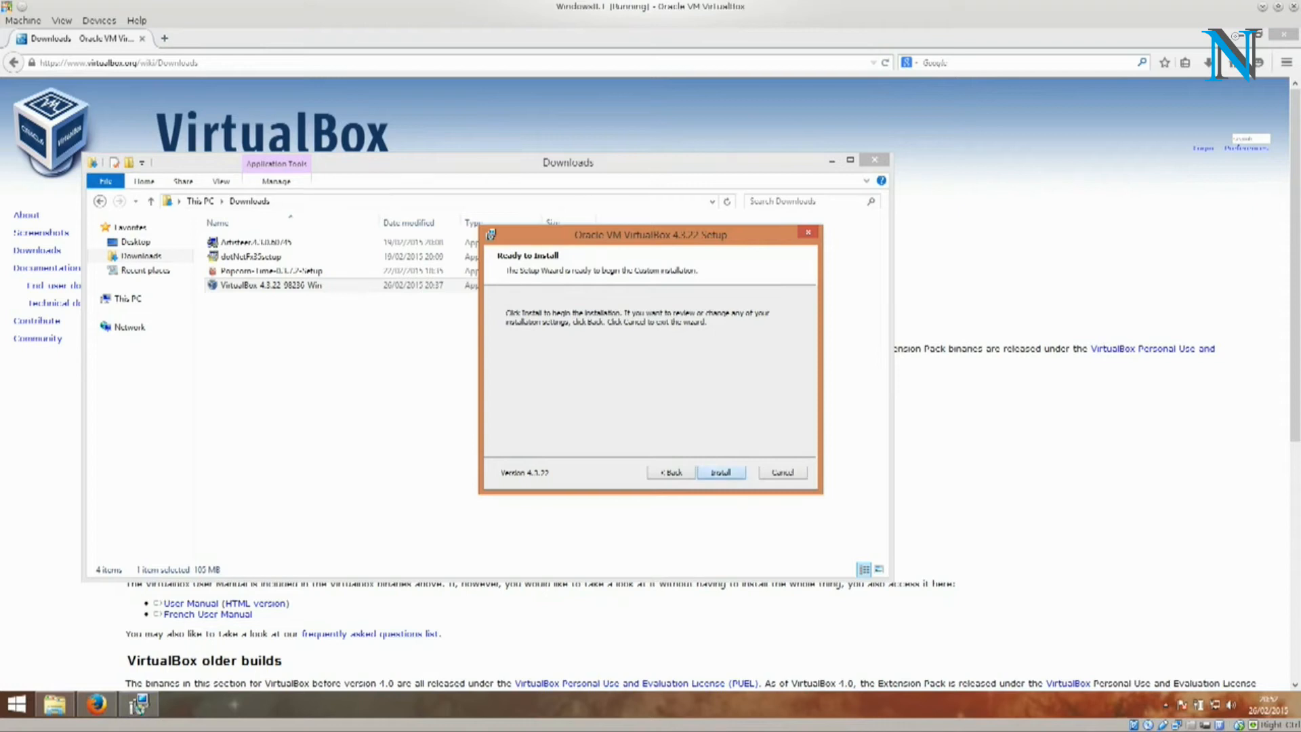
key("Return")
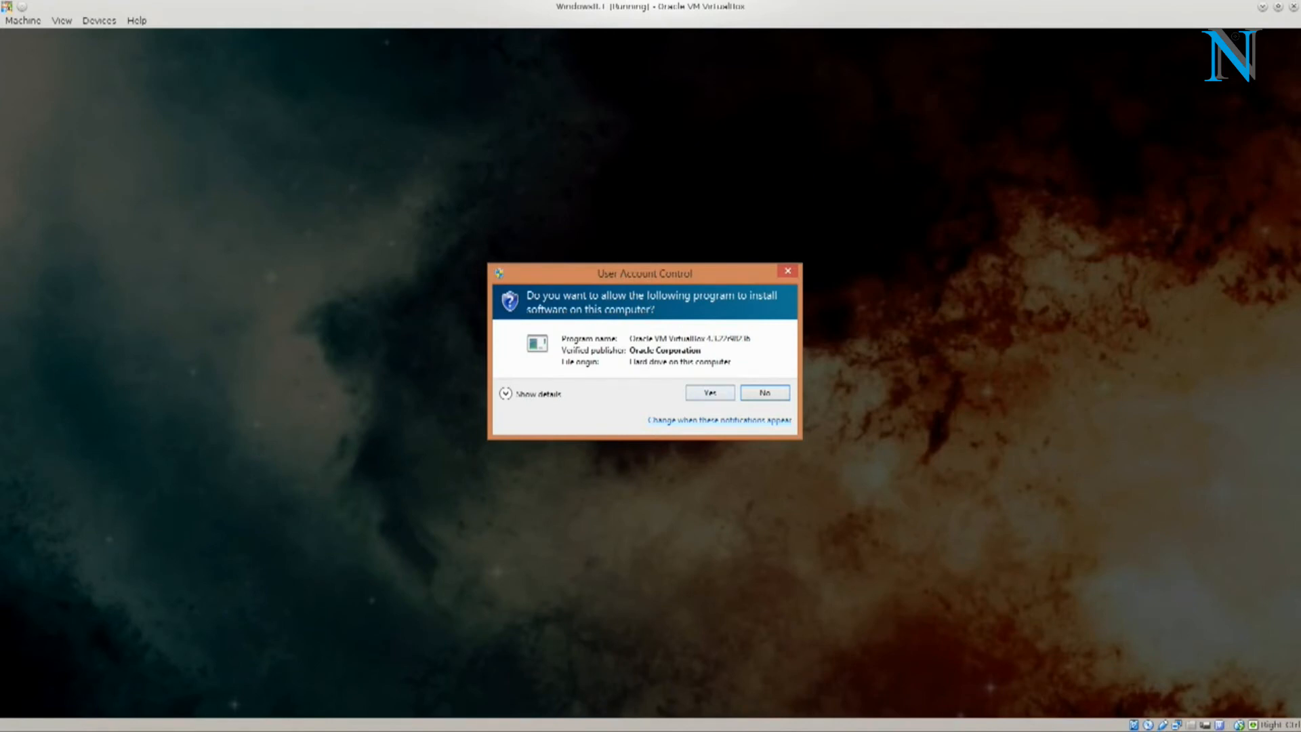
left_click(709, 392)
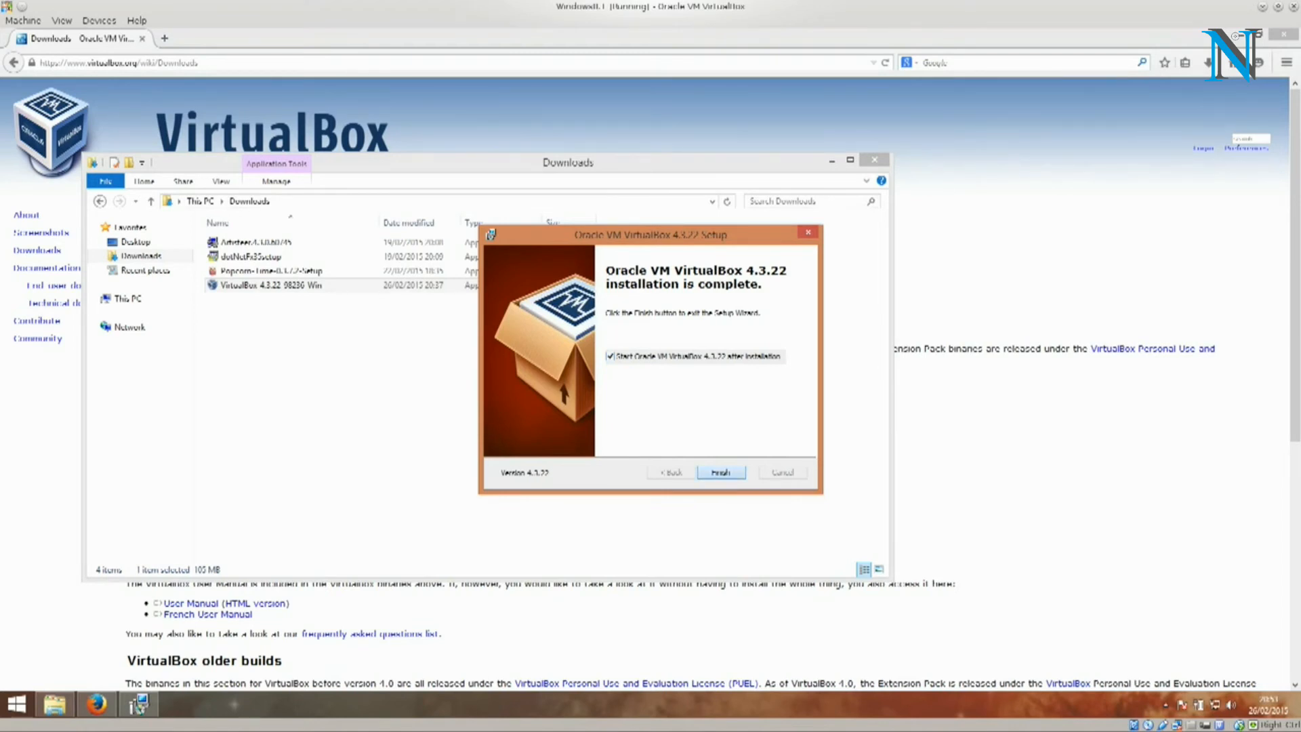
Finish the setup with VirtualBox set to start, and minimize the Downloads and Firefox windows to leave VirtualBox Manager on the desktop.
key("Return")
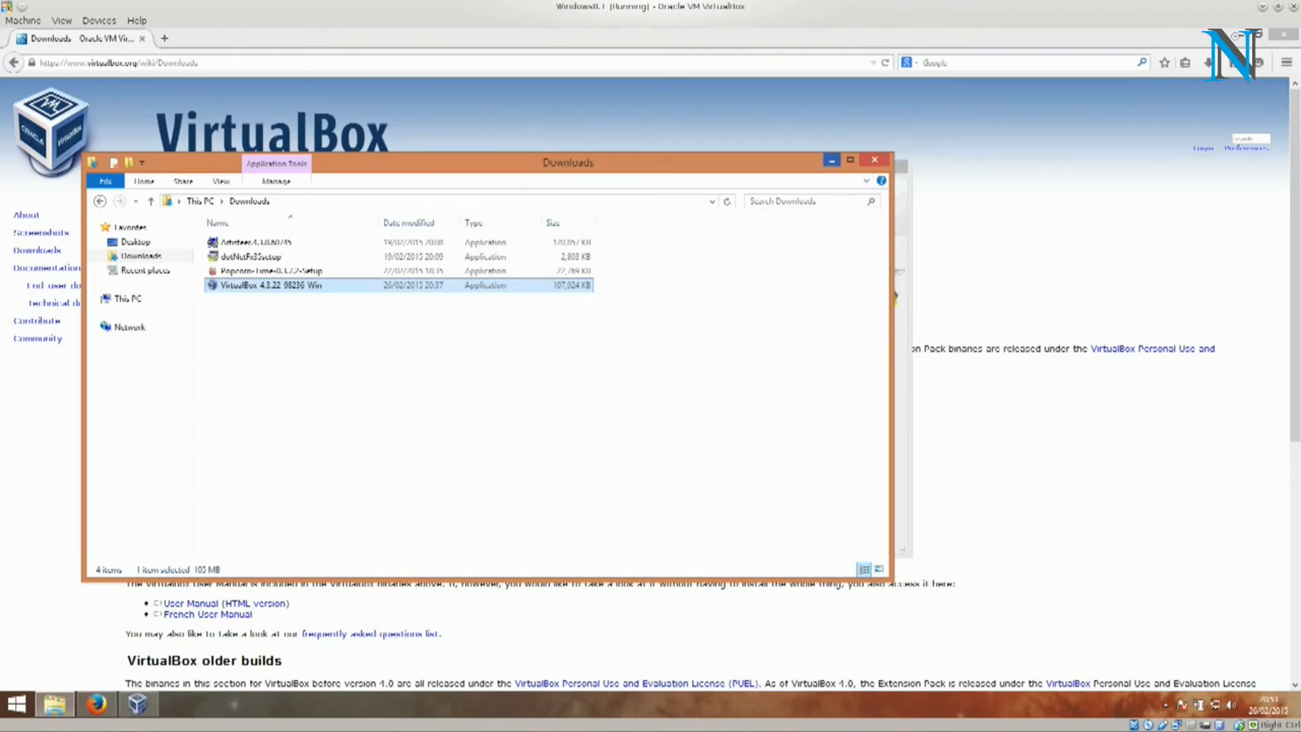
left_click(832, 161)
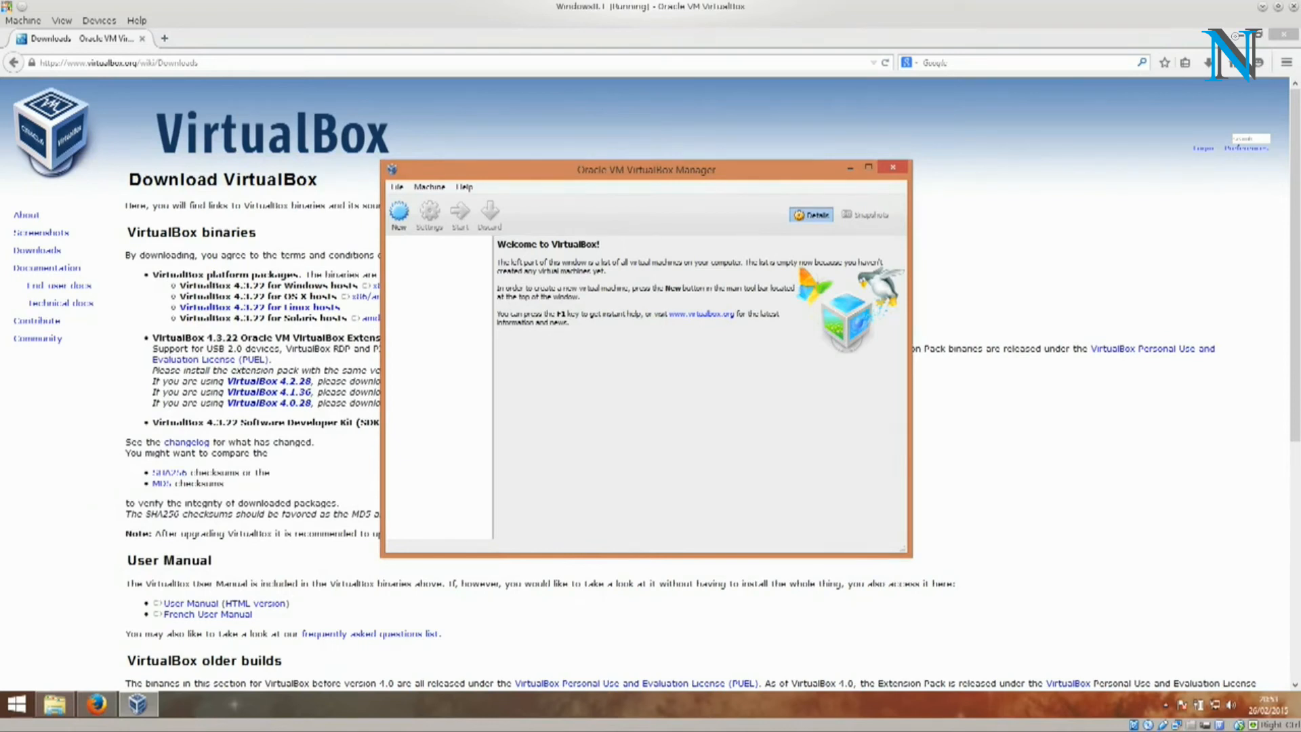
left_click_drag(675, 172, 719, 156)
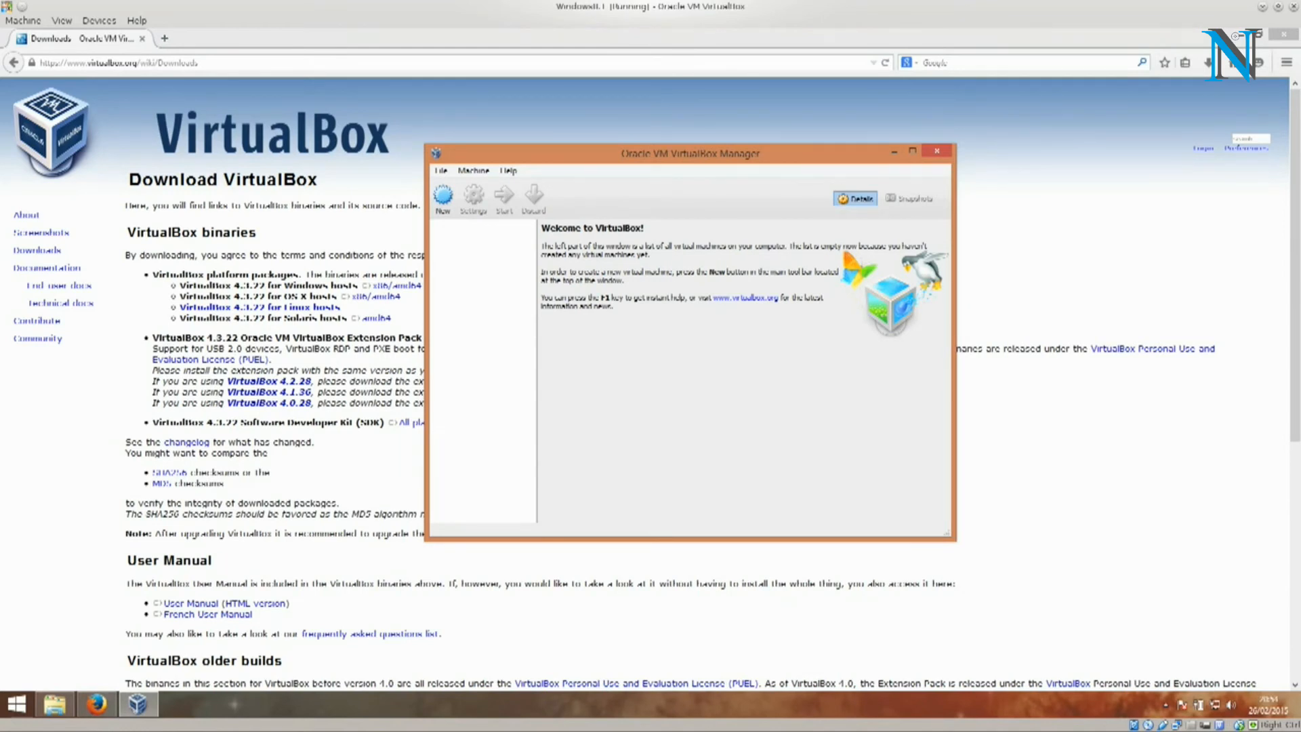
left_click(1235, 35)
left_click_drag(803, 147, 609, 172)
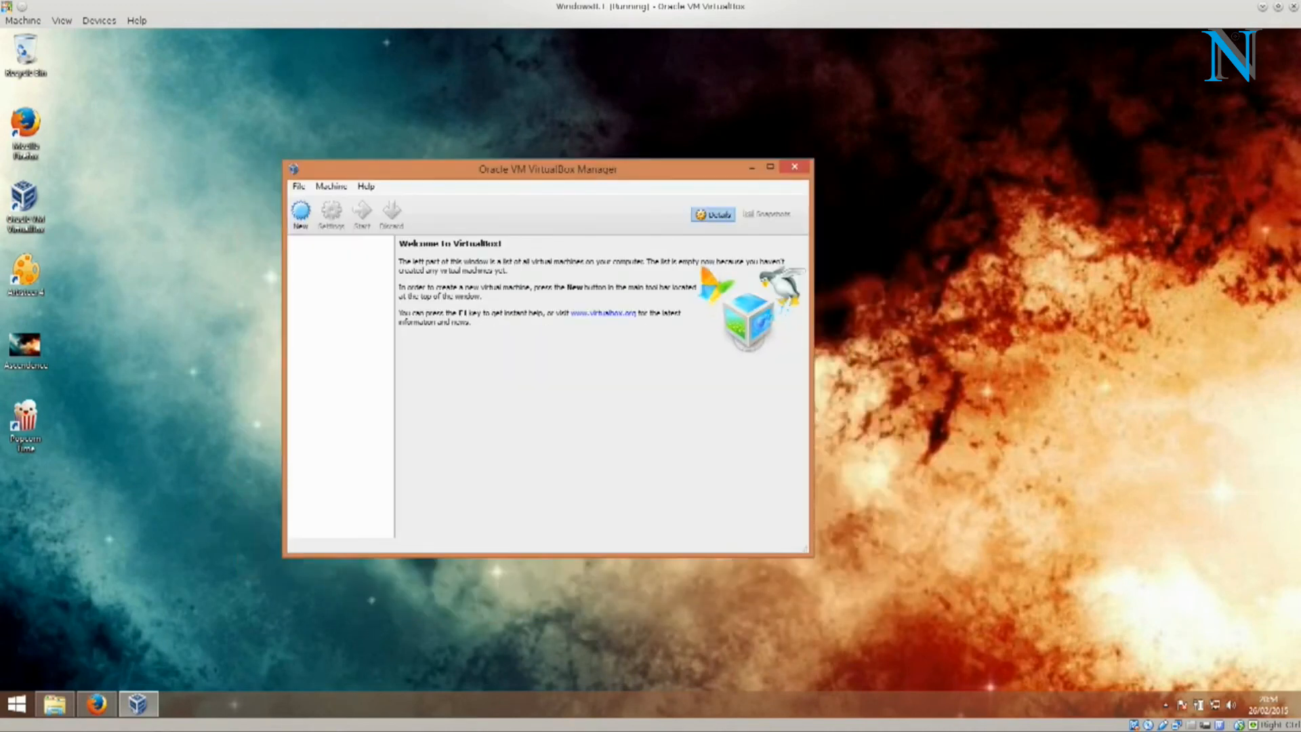
Open the dialog for creating a virtual machine, cancel it, and close VirtualBox Manager.
left_click(301, 211)
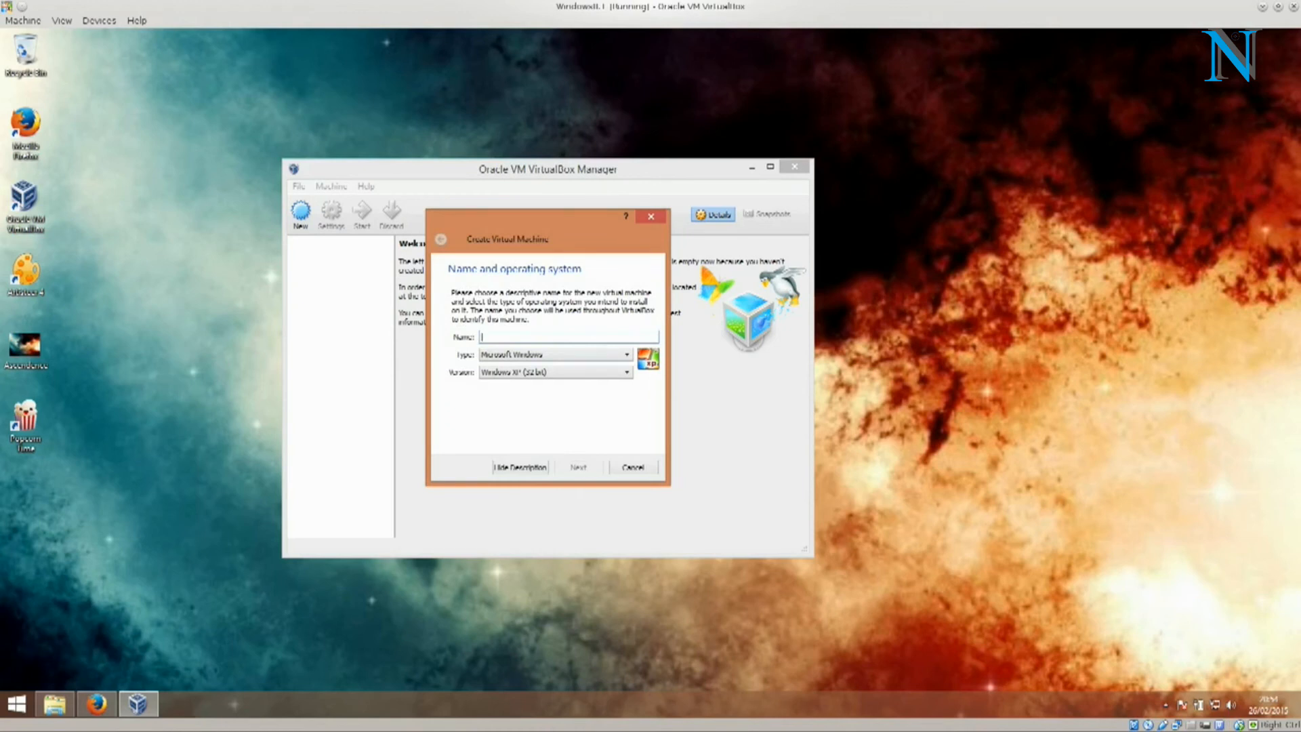
key("Escape")
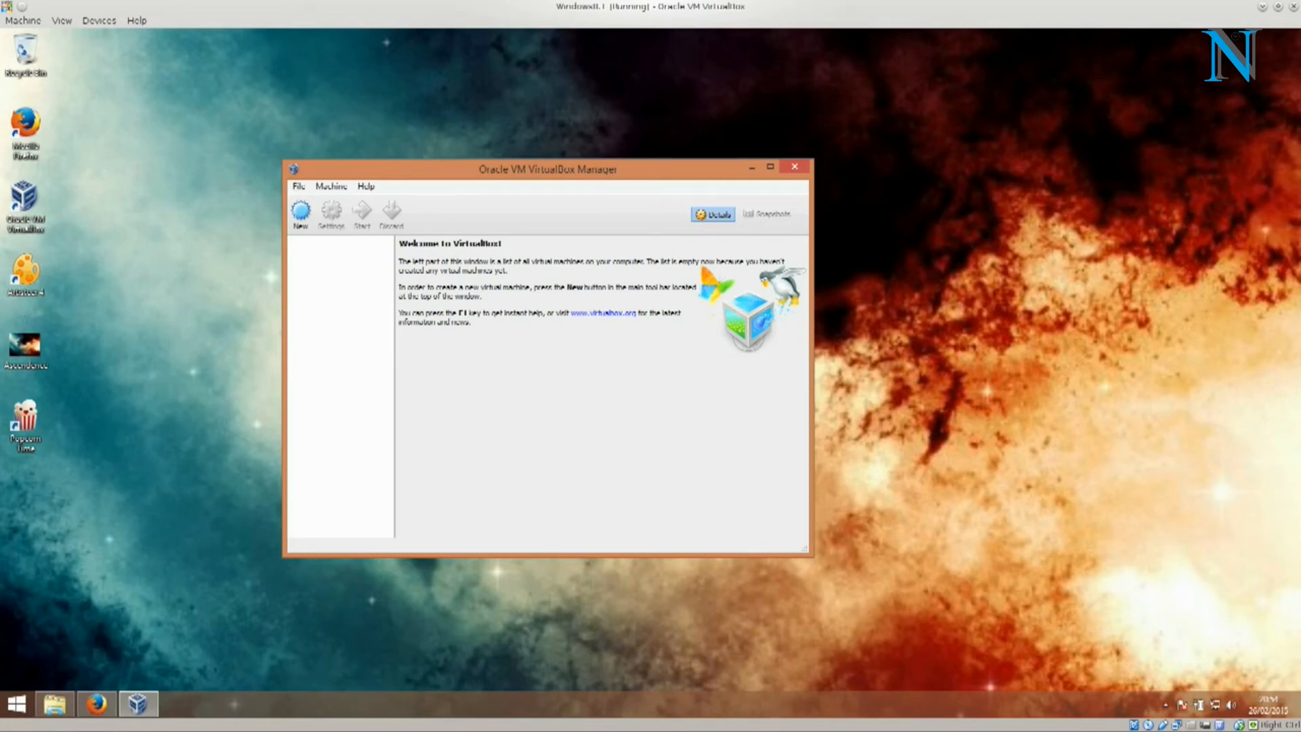
left_click(794, 167)
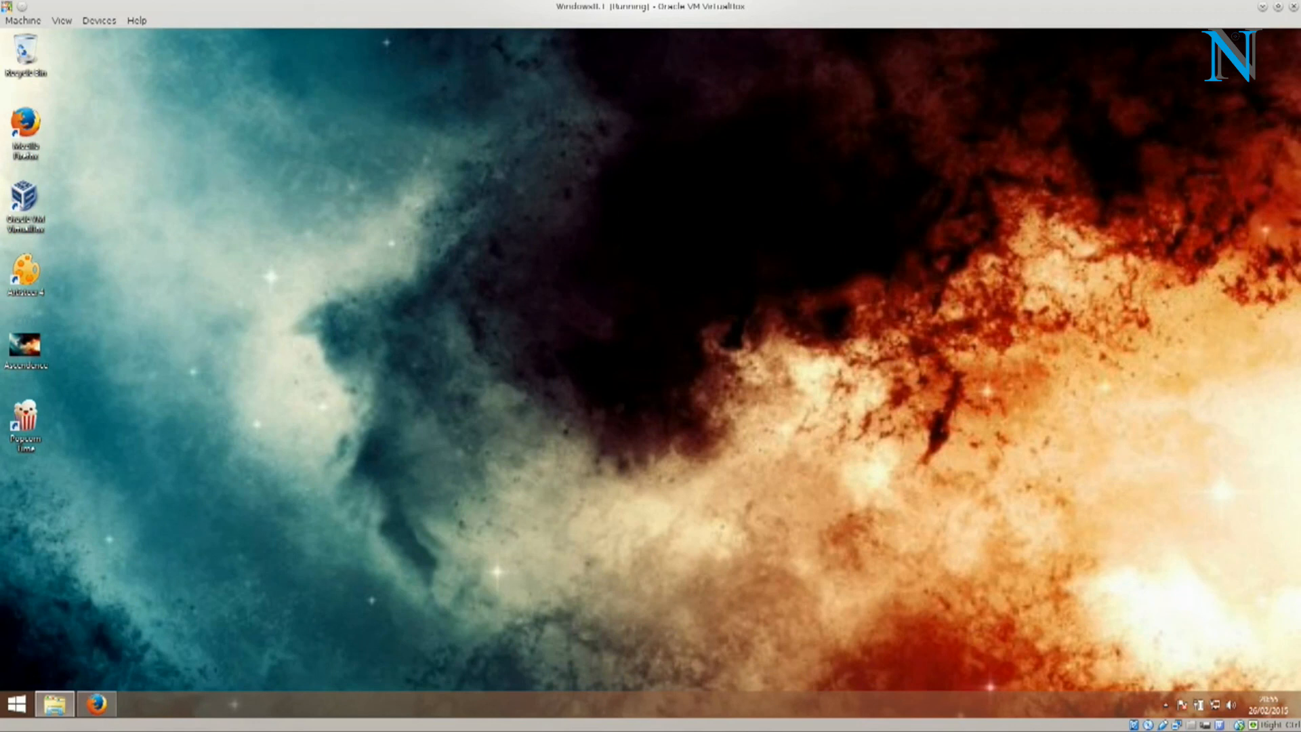
left_click_drag(212, 102, 291, 148)
left_click_drag(265, 156, 1029, 488)
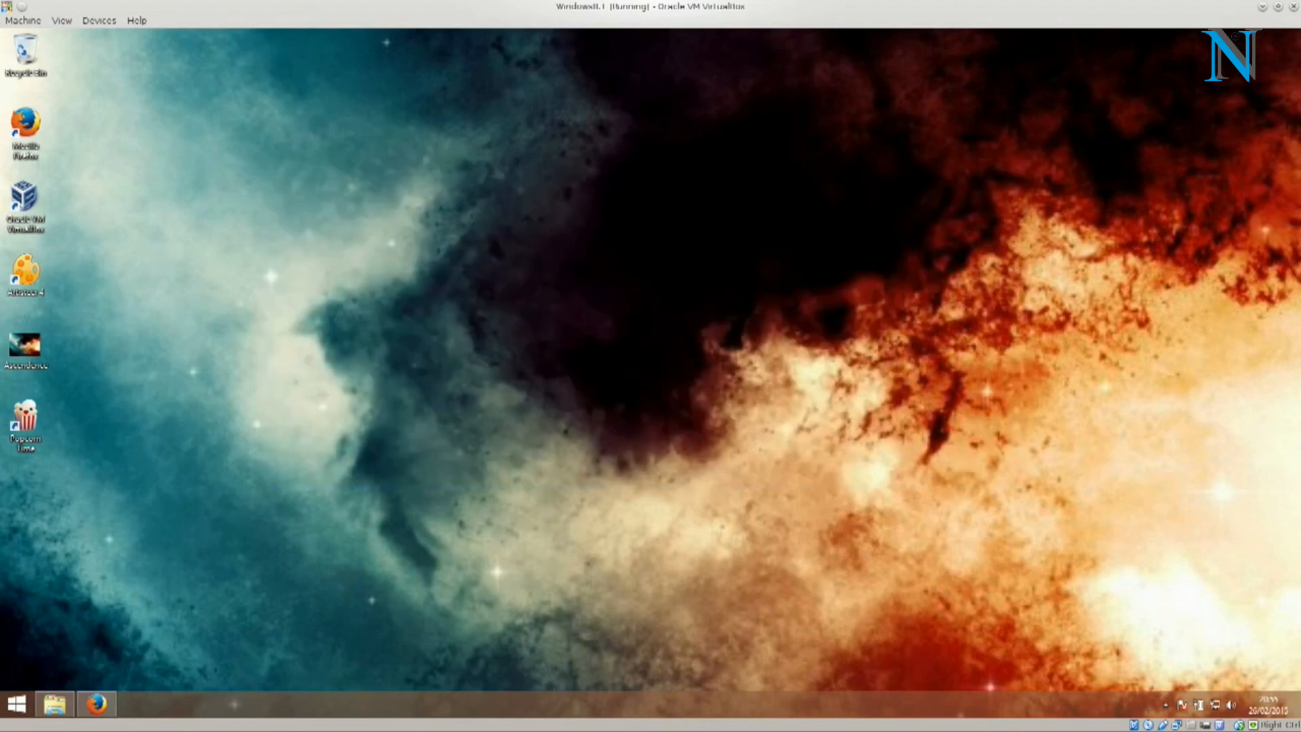